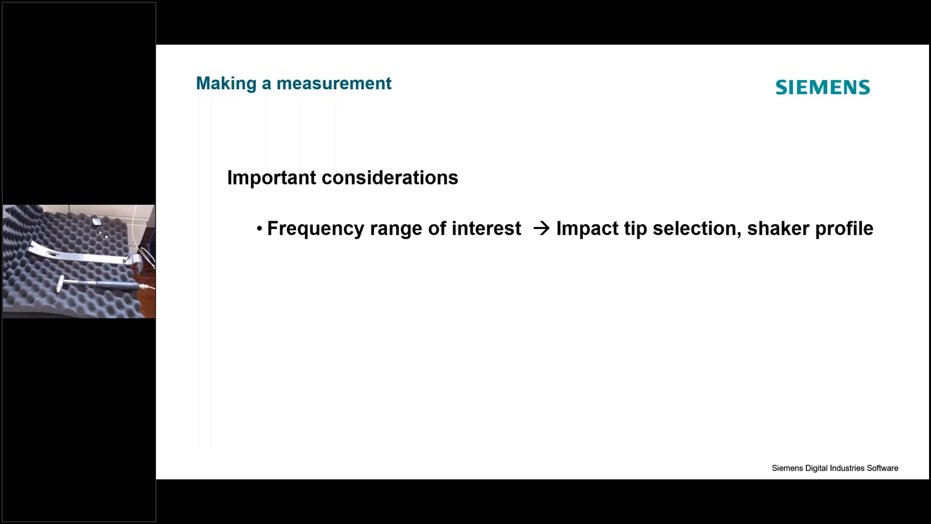
Switch from the PowerPoint slide show to the Simcenter Testlab Impact Testing window
{"action": "key", "text": "alt+Tab"}
{"action": "key", "text": "Tab"}
{"action": "key", "text": "Tab"}
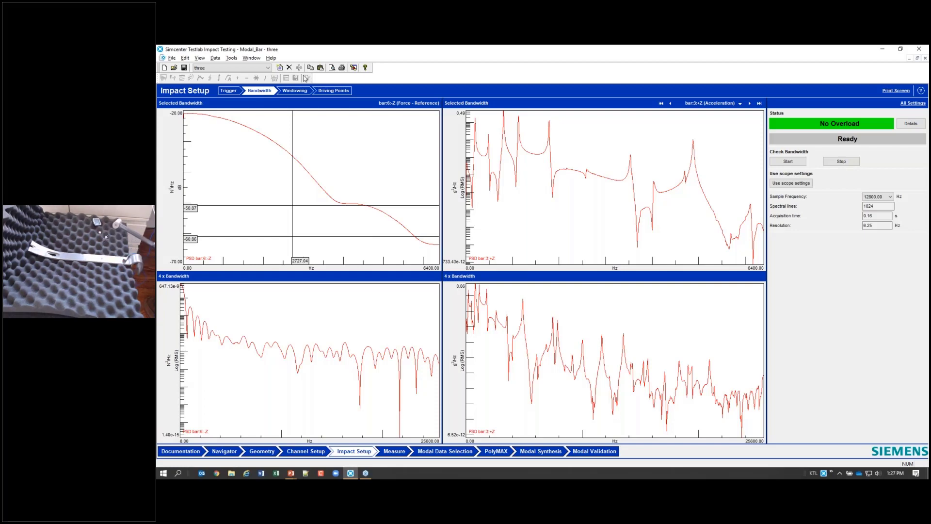
Start Check Bandwidth and record a new hammer hit's force and response spectra
{"action": "left_click", "coordinate": [795, 164]}
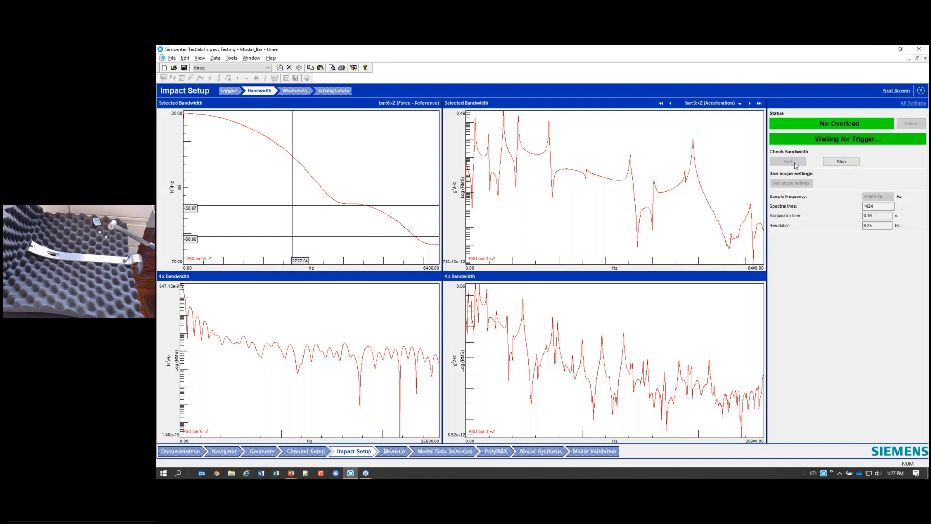
{"action": "key", "text": "XF86AudioLowerVolume"}
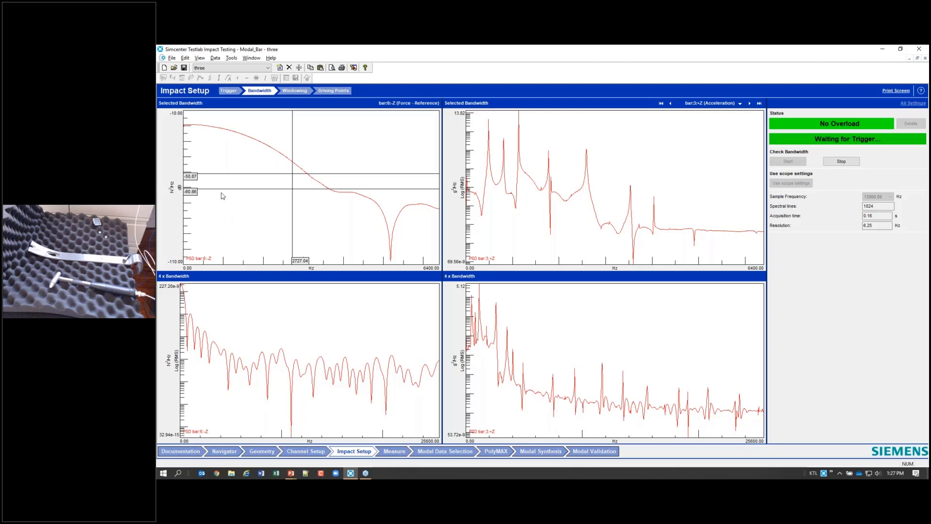
Raise the 10 dB cursor pair to the force peak and mark the crossing near 1861 Hz
{"action": "left_click_drag", "start_coordinate": [223, 194], "coordinate": [203, 143]}
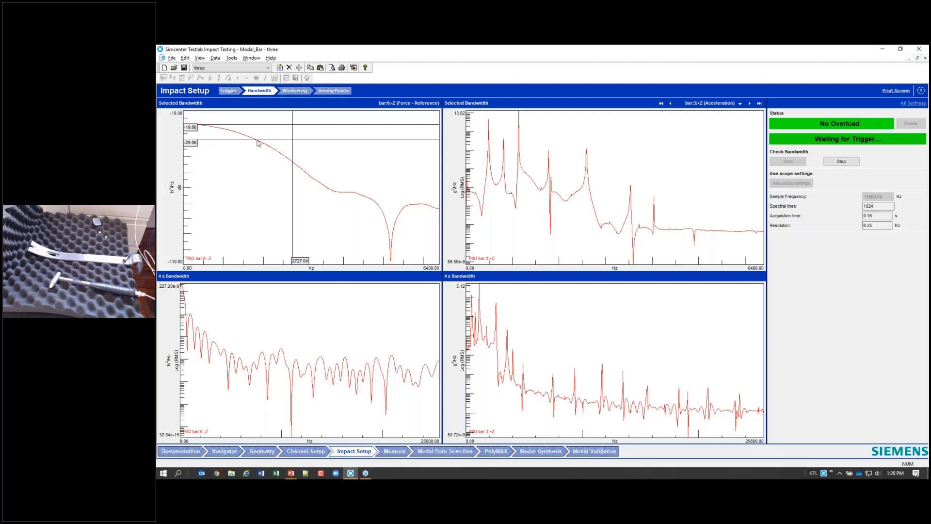
{"action": "left_click_drag", "start_coordinate": [292, 177], "coordinate": [259, 186]}
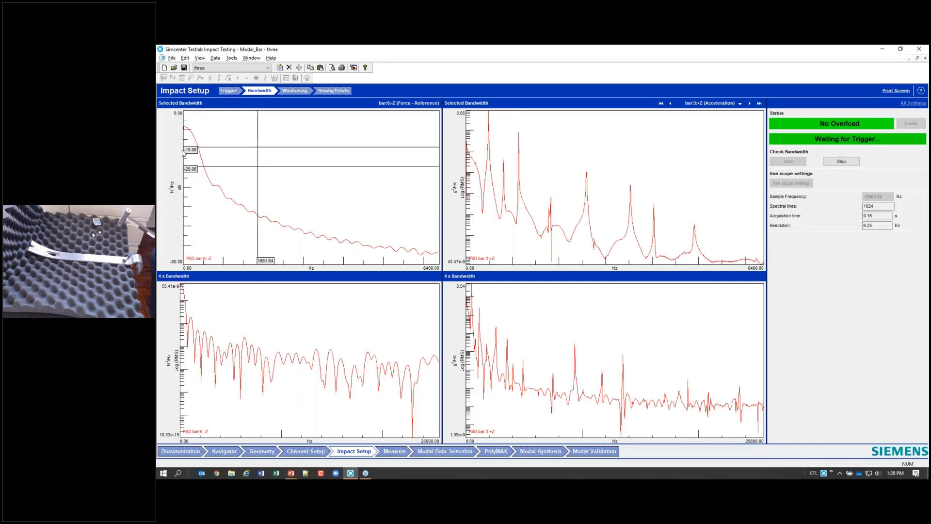
Move the 10 dB band to the soft-tip force peak and mark its 352 Hz drop
{"action": "left_click_drag", "start_coordinate": [201, 169], "coordinate": [200, 146]}
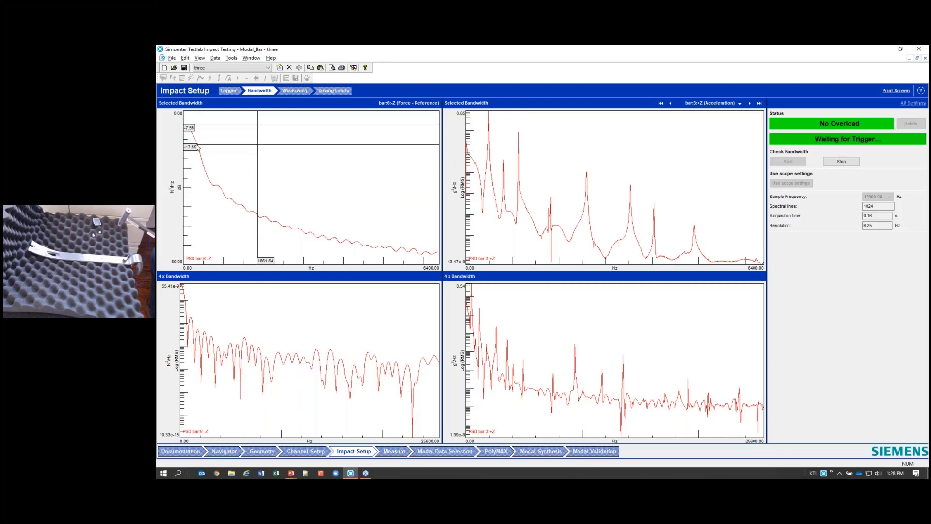
{"action": "left_click_drag", "start_coordinate": [259, 233], "coordinate": [199, 232]}
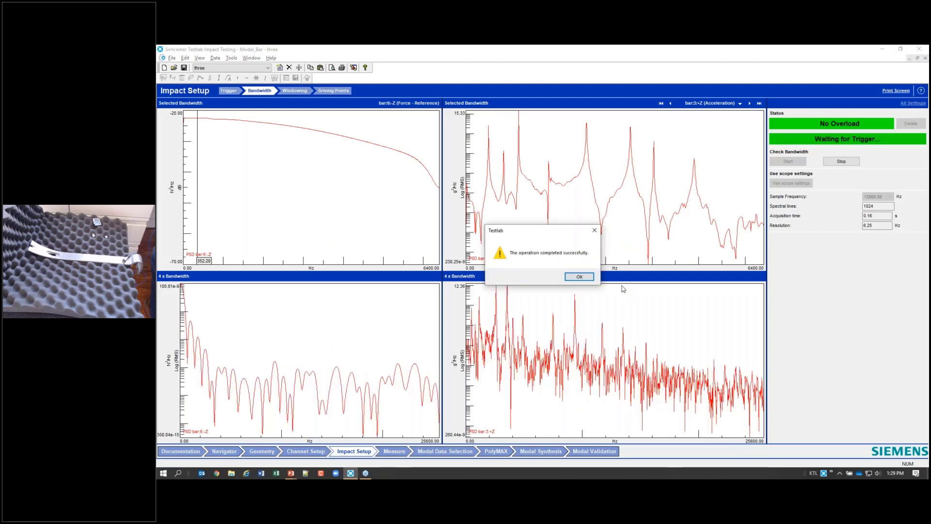
Dismiss the Testlab completion message, then stop and restart the bandwidth check for a fresh hit
{"action": "left_click", "coordinate": [579, 277]}
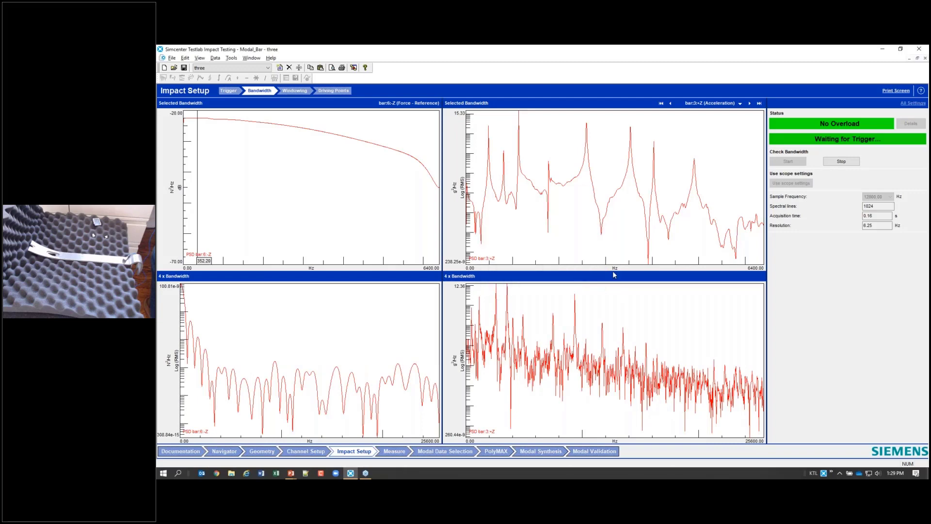
{"action": "left_click", "coordinate": [851, 163]}
{"action": "left_click", "coordinate": [790, 161]}
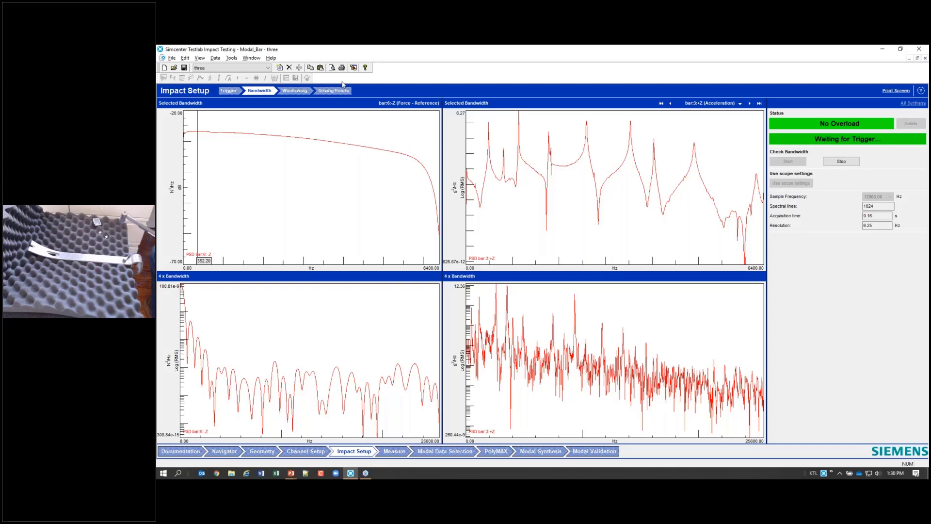
Restart the bandwidth check, mark the new hit's 10 dB crossing near 2787 Hz, then return to the slide show
{"action": "left_click", "coordinate": [841, 161]}
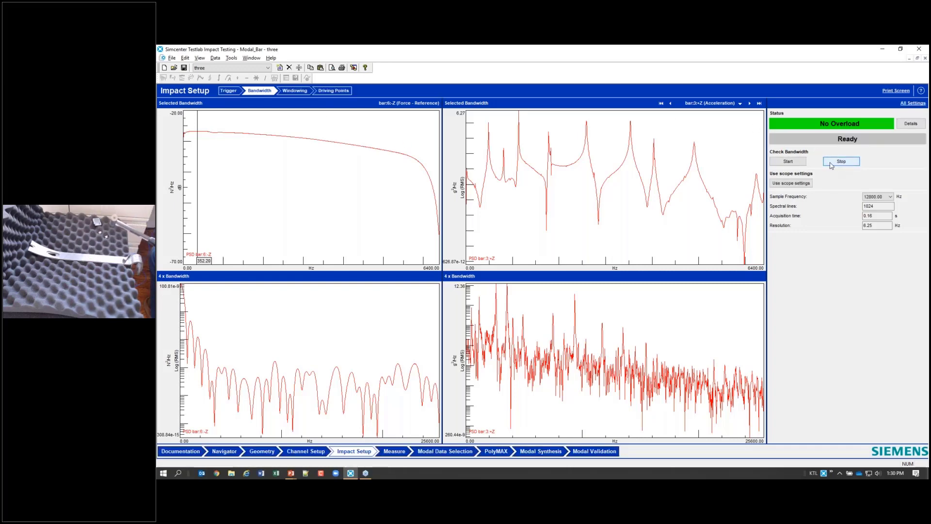
{"action": "left_click", "coordinate": [787, 162]}
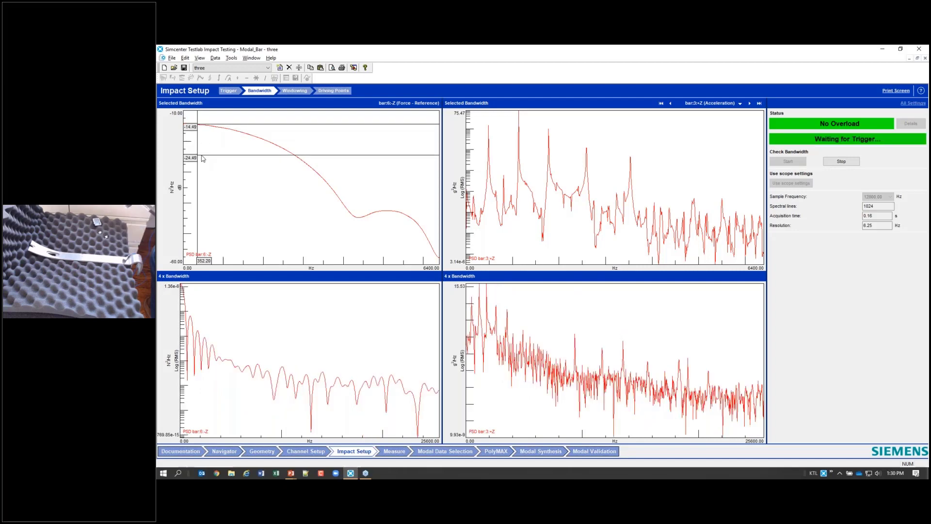
{"action": "left_click_drag", "start_coordinate": [335, 200], "coordinate": [296, 212]}
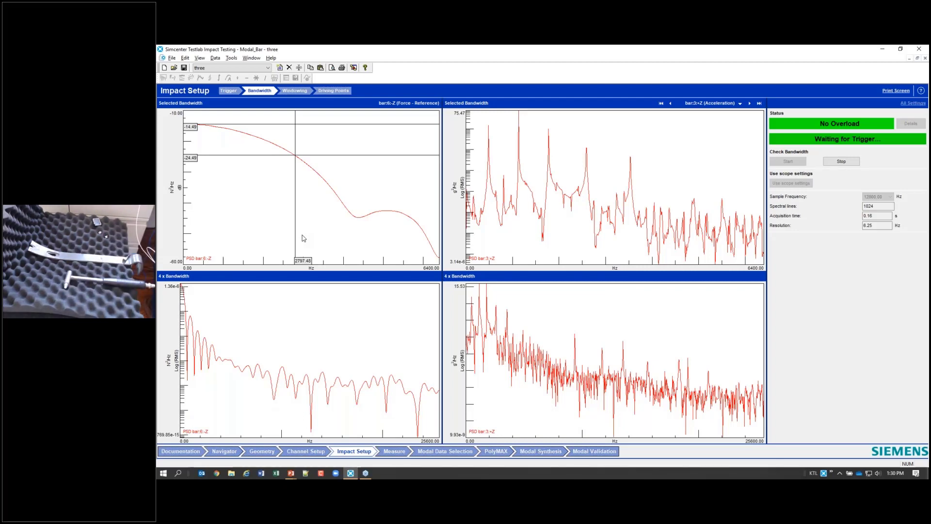
{"action": "key", "text": "alt+Tab"}
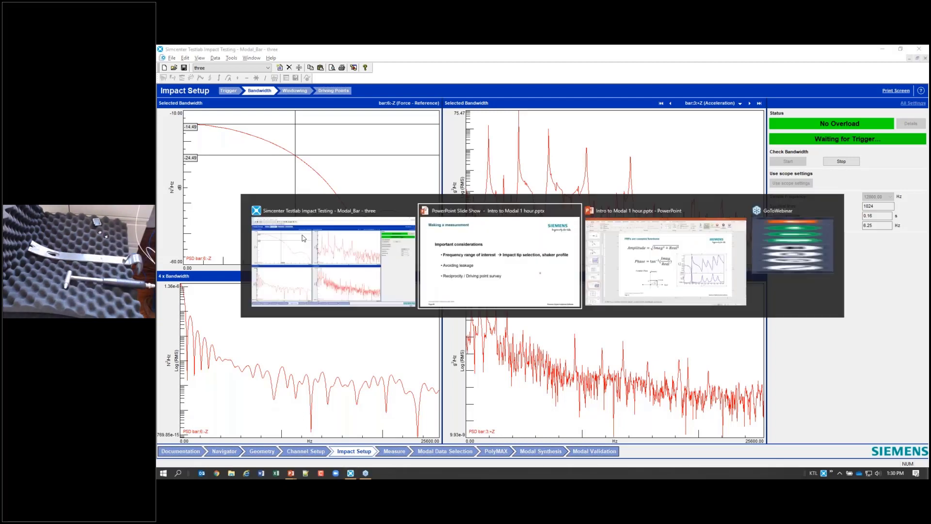